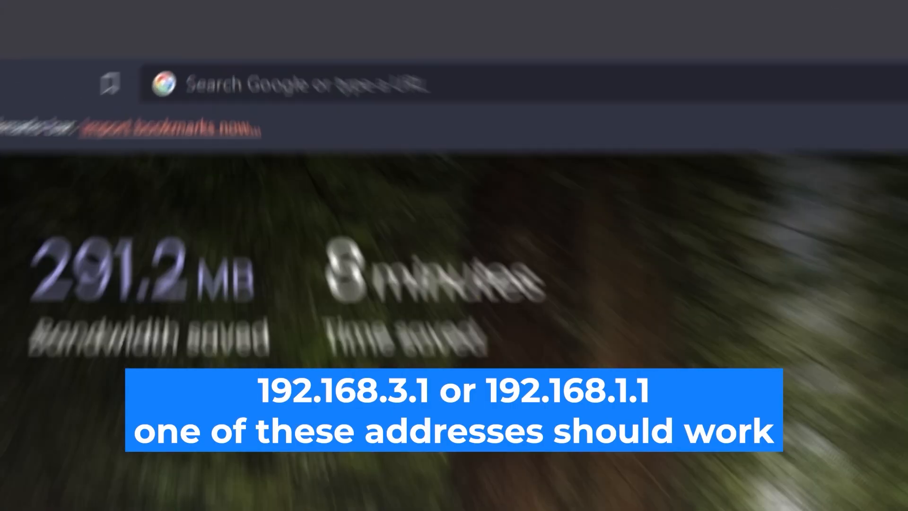
- Load the router admin page at 192.168.1.1
left_click(563, 29)
type("1")
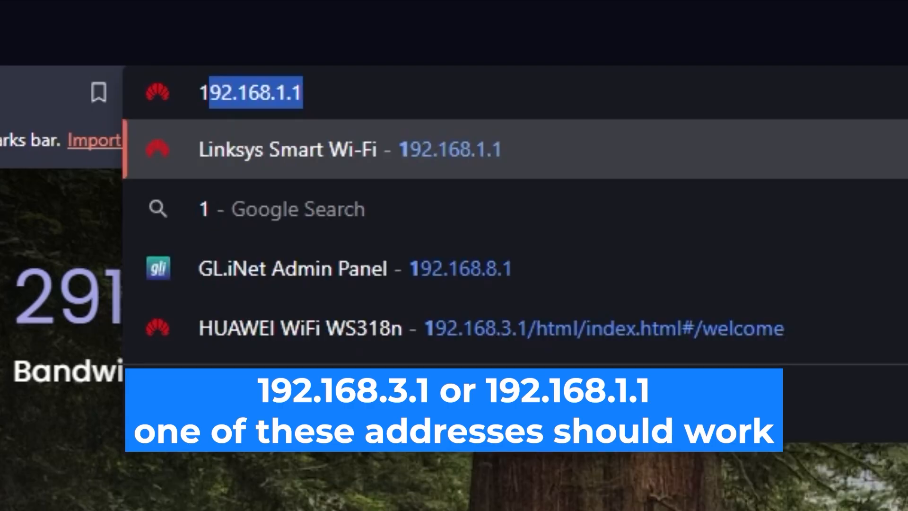
type("92.168.1.")
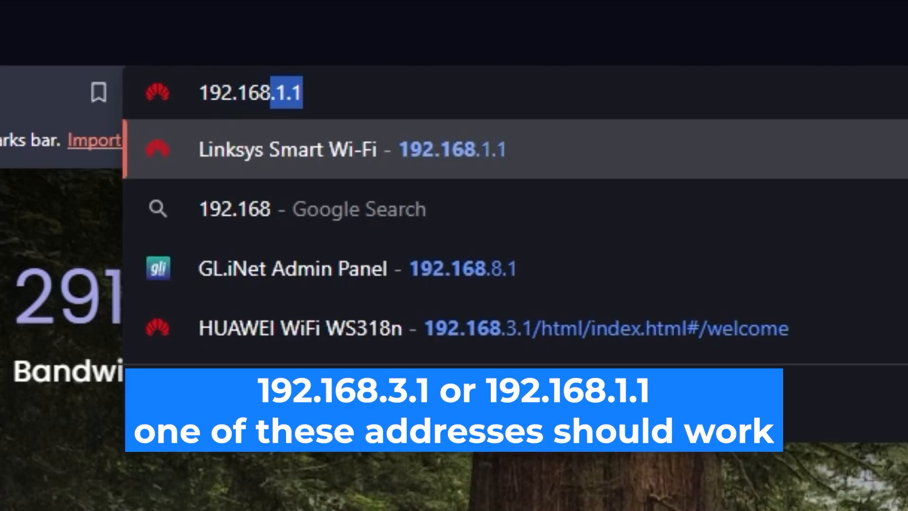
type("1")
key("Return")
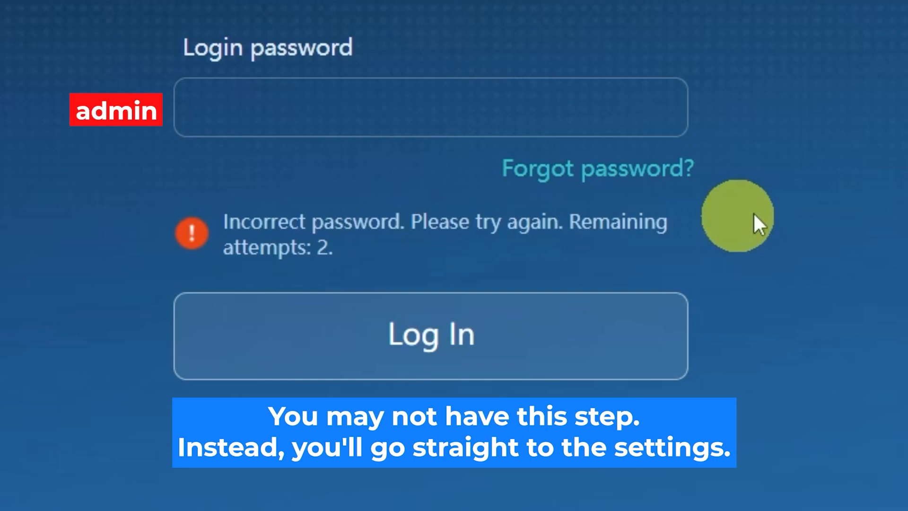
- Log in with the admin password, retrying after the incorrect-password warning
left_click(497, 105)
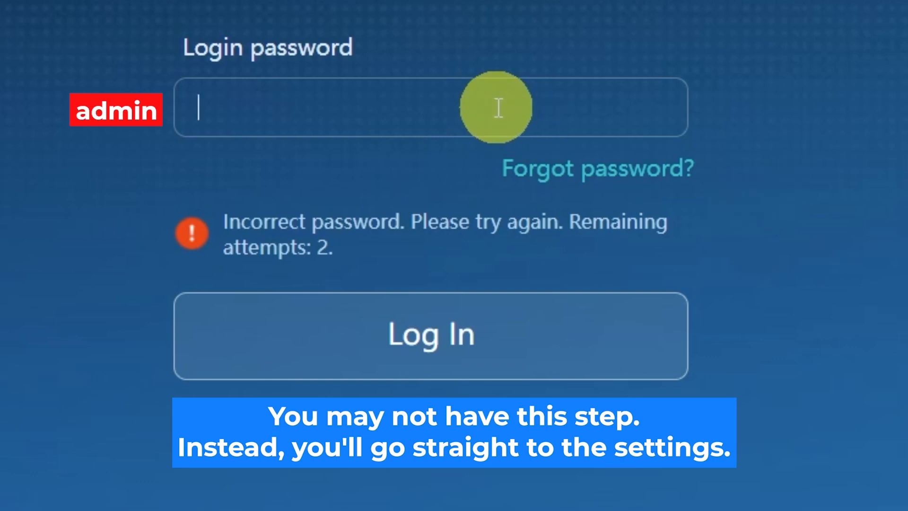
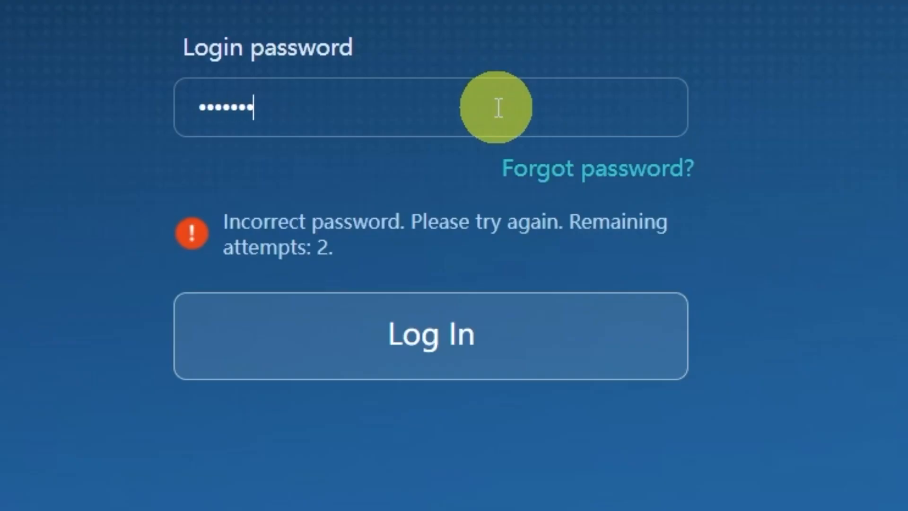
left_click(496, 304)
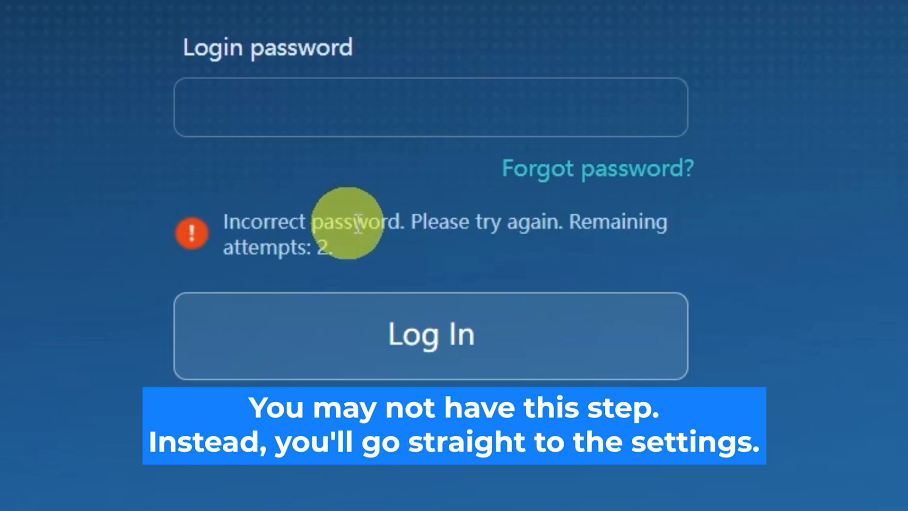
left_click(498, 108)
type("•••••••••")
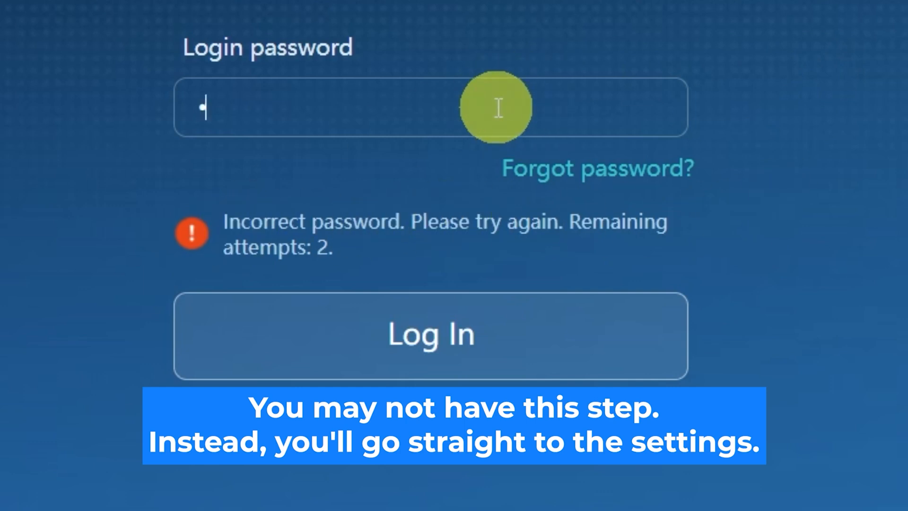
type("•")
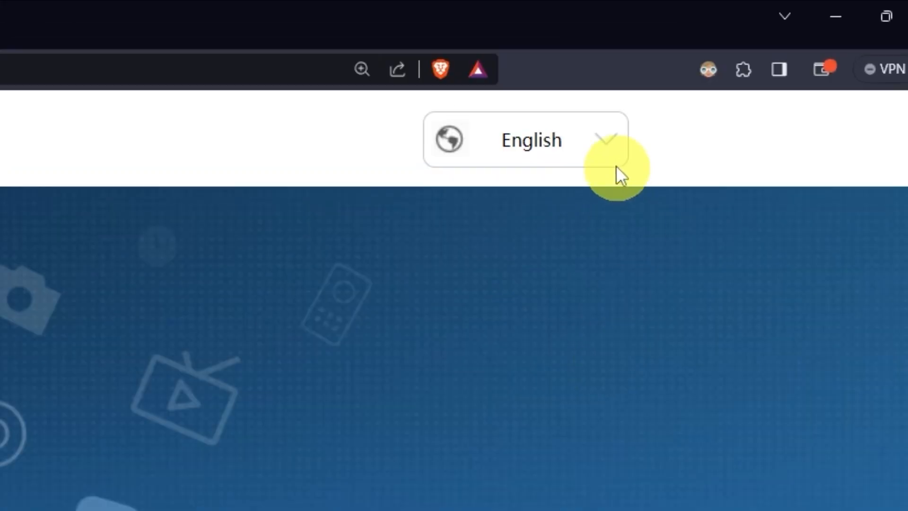
- Keep English as the language, accept the licence agreement and start setup
left_click(611, 146)
scroll(524, 331, "down", 8)
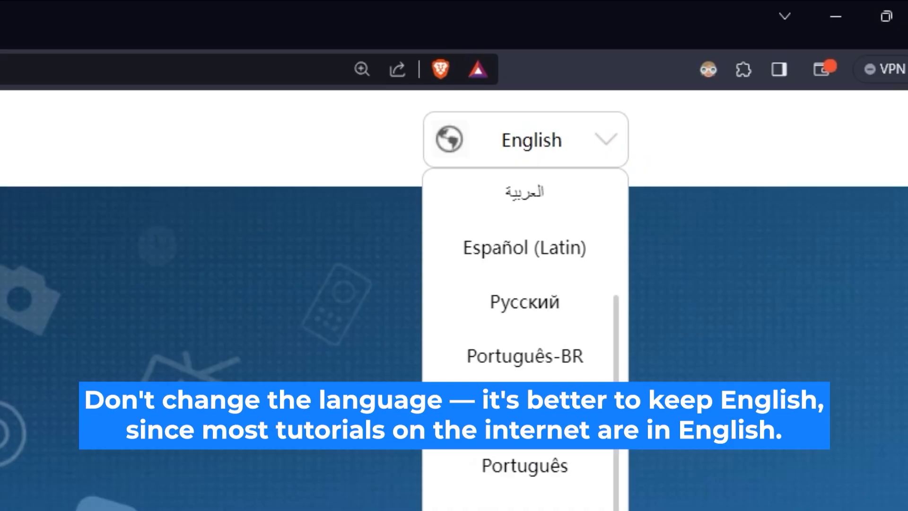
scroll(525, 284, "up", 8)
left_click(290, 472)
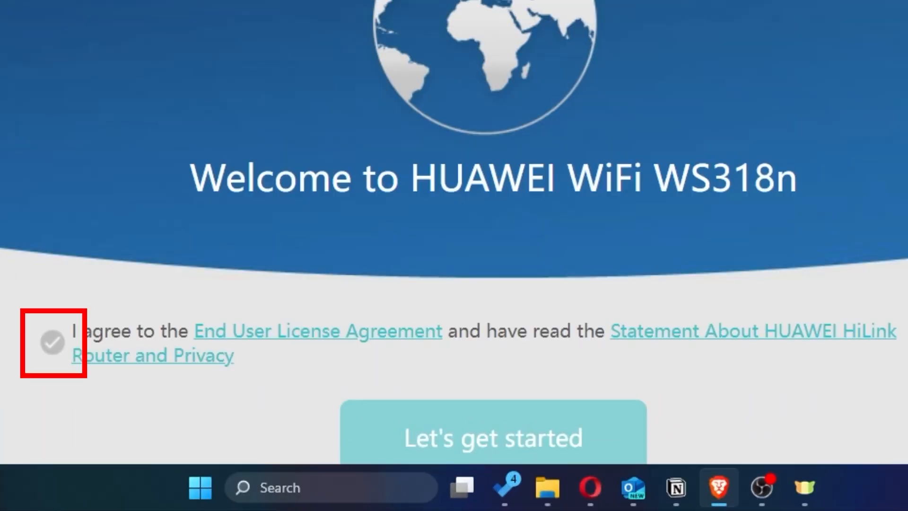
left_click(52, 342)
scroll(454, 236, "down", 2)
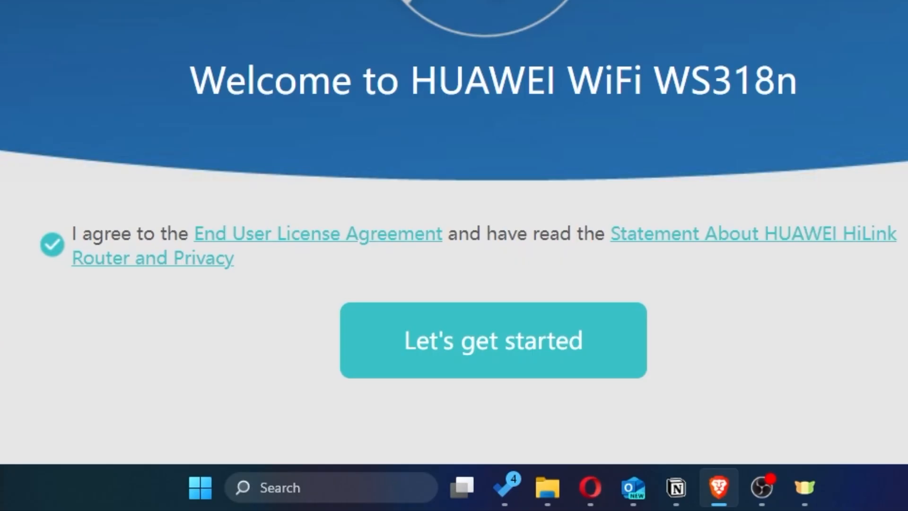
left_click(461, 370)
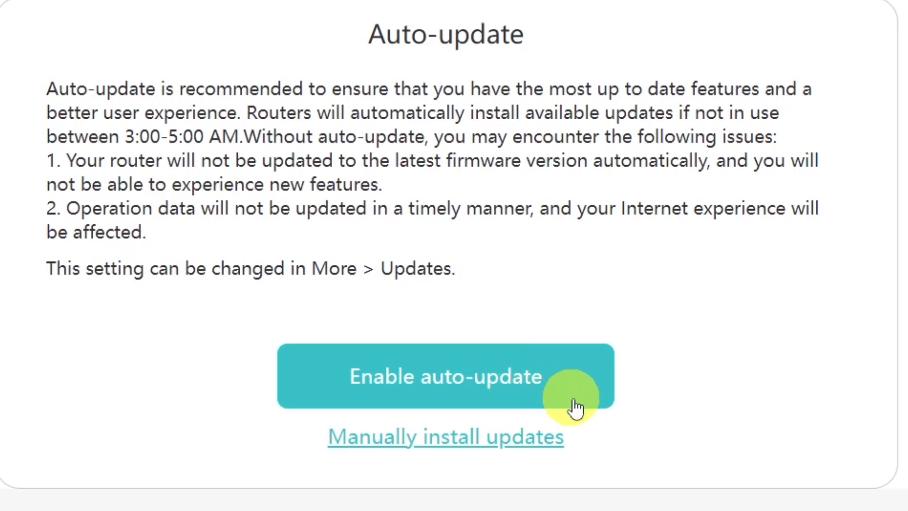
- Choose manual updates and trim the Wi-Fi network name to HUAWEI
left_click(431, 449)
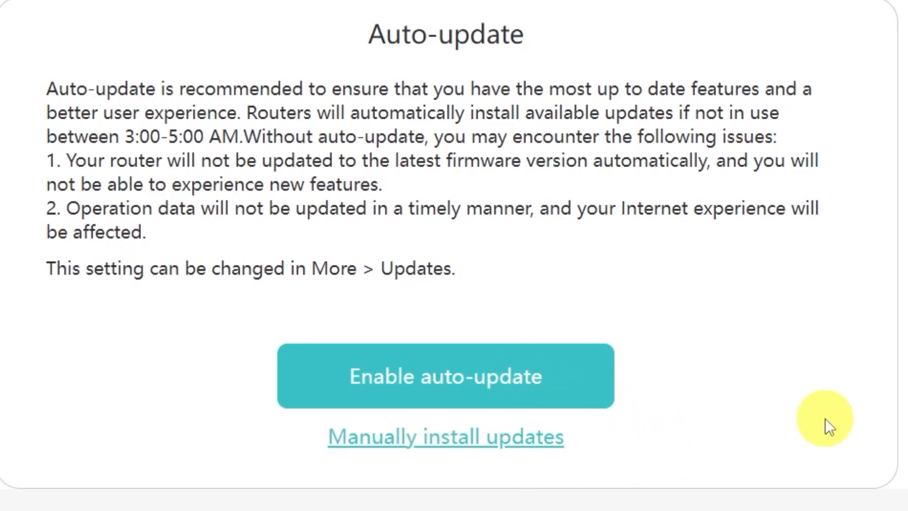
scroll(811, 415, "down", 4)
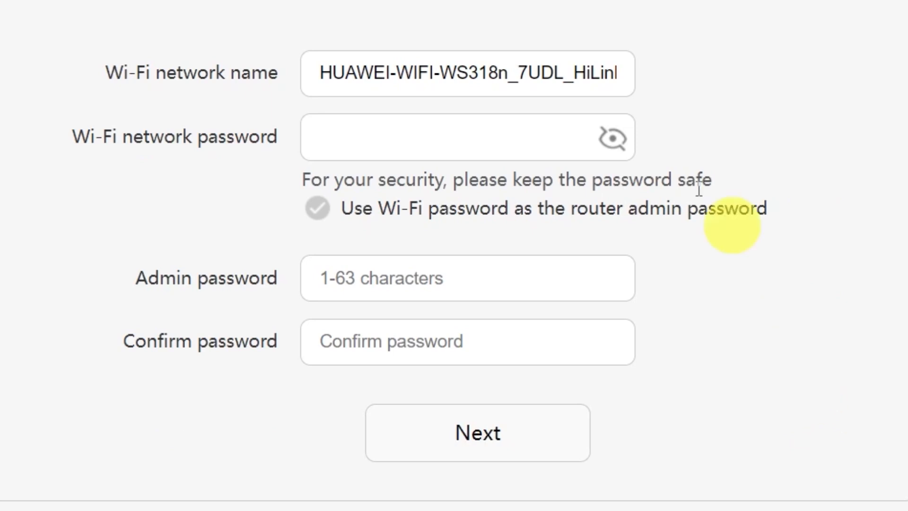
left_click_drag(388, 74, 734, 64)
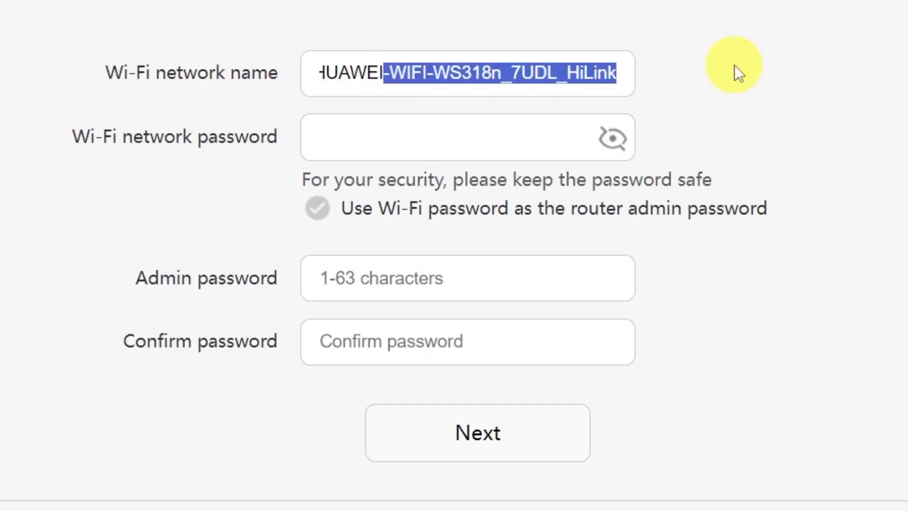
key("BackSpace")
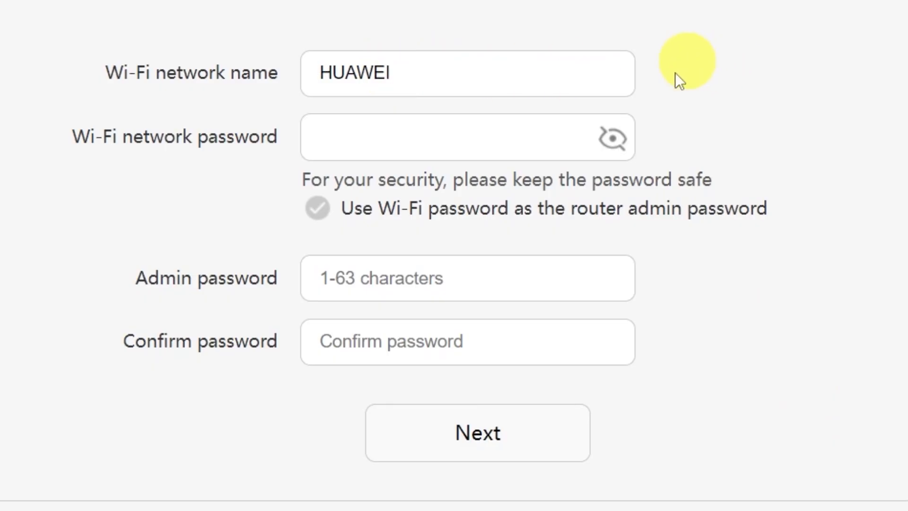
- Enter a Wi-Fi password and reuse it as the admin password
left_click(441, 136)
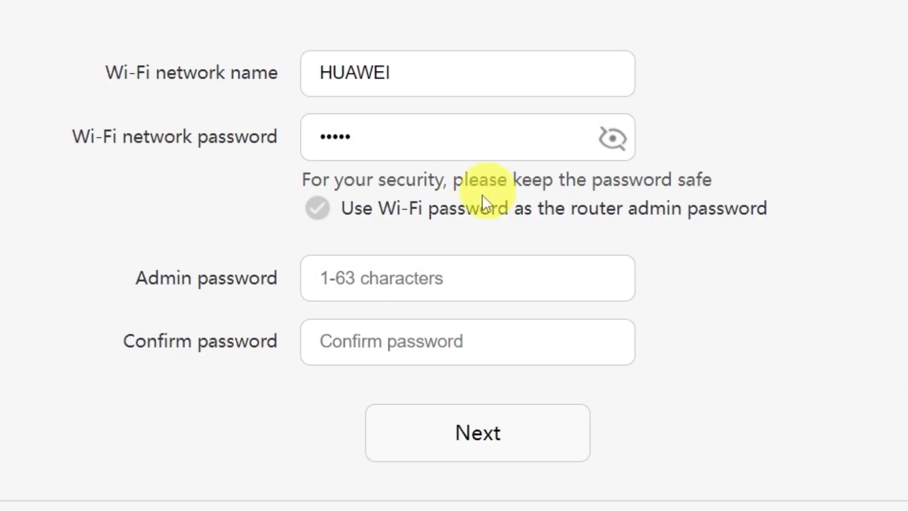
left_click(403, 277)
left_click(403, 341)
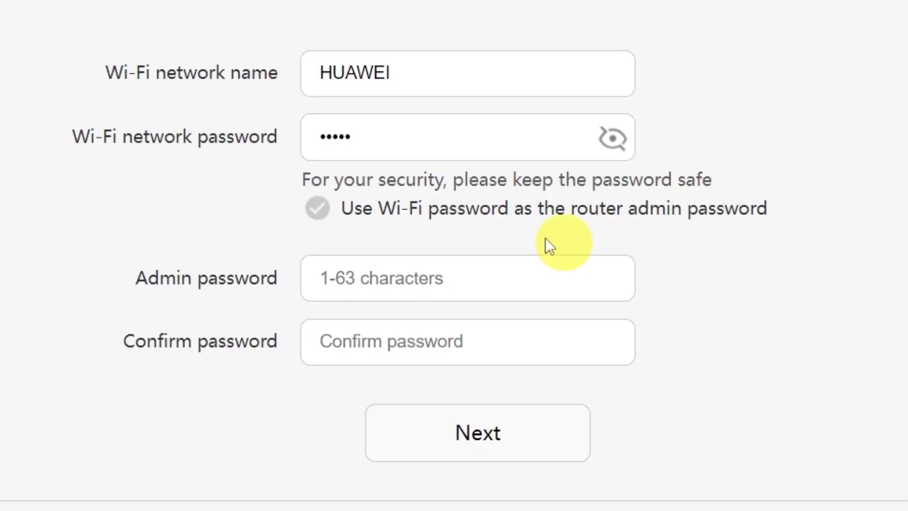
left_click(317, 208)
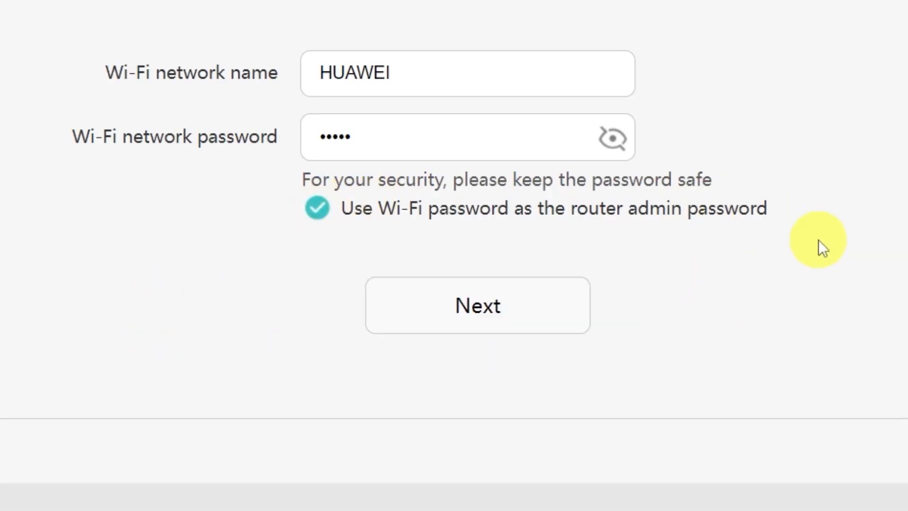
left_click(486, 305)
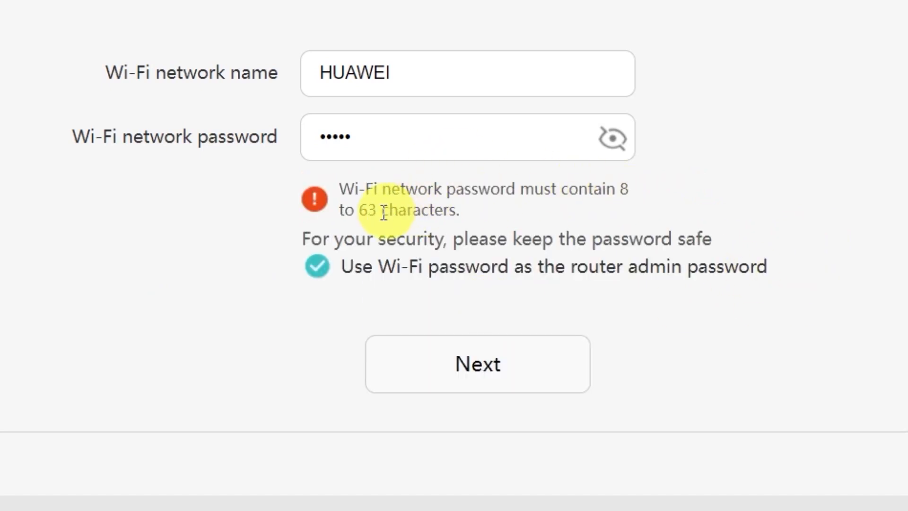
- Lengthen the Wi-Fi password to at least 8 characters and continue
left_click(480, 140)
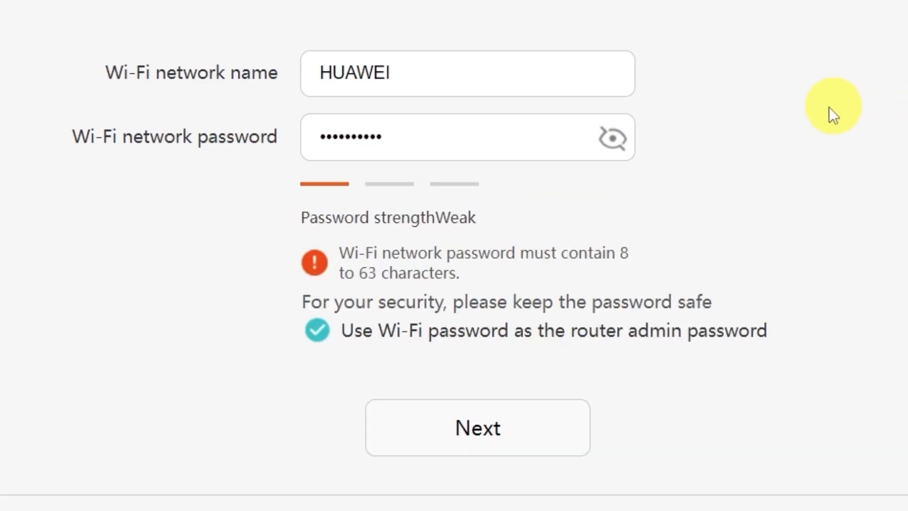
left_click(485, 435)
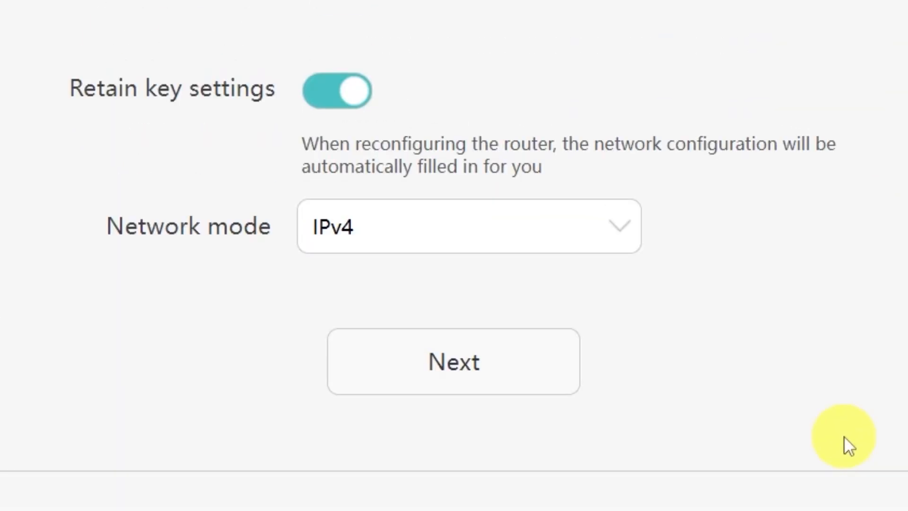
- Keep IPv4 network mode and complete the wizard with new SSID HUAWEI
left_click(612, 229)
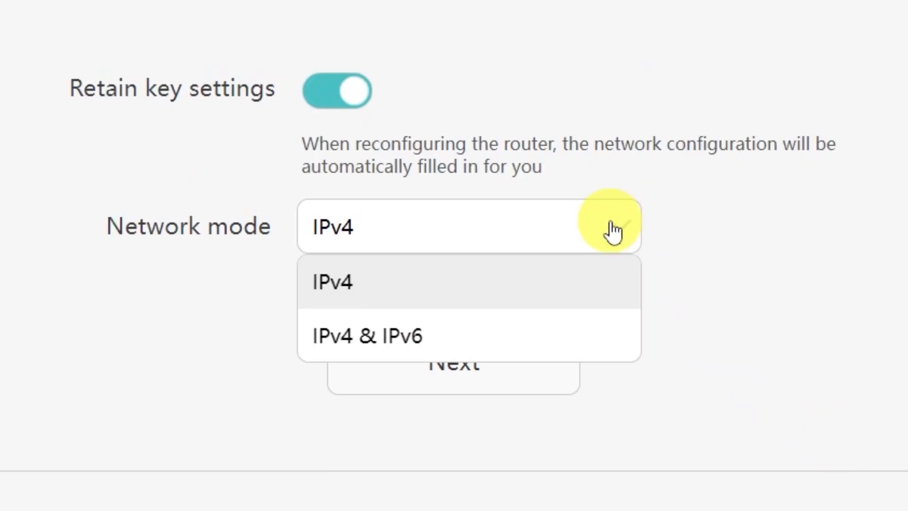
left_click(592, 247)
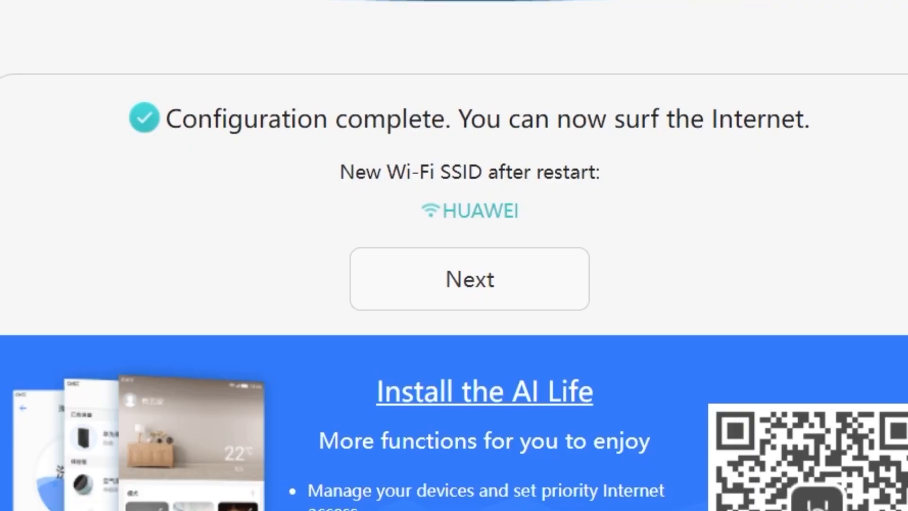
left_click(458, 283)
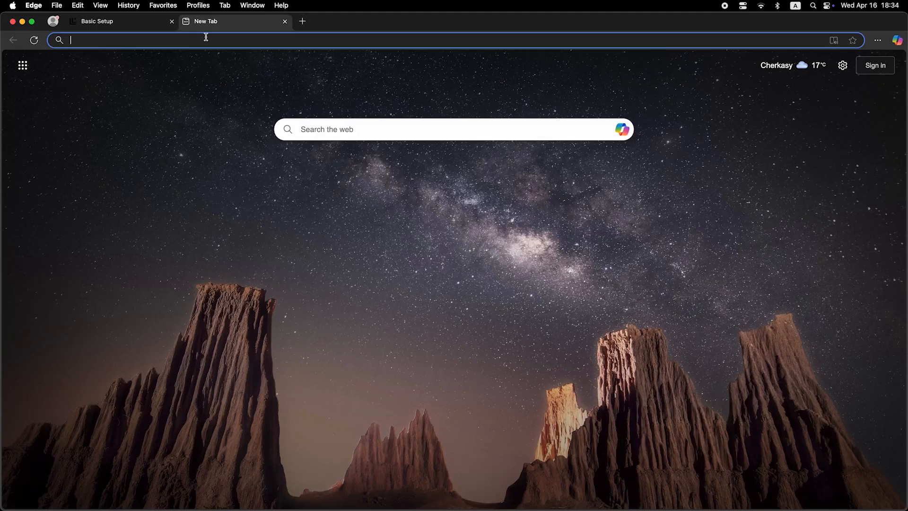
- Test a browser search for dfdfdfdf, then log in with the new admin password
left_click(207, 42)
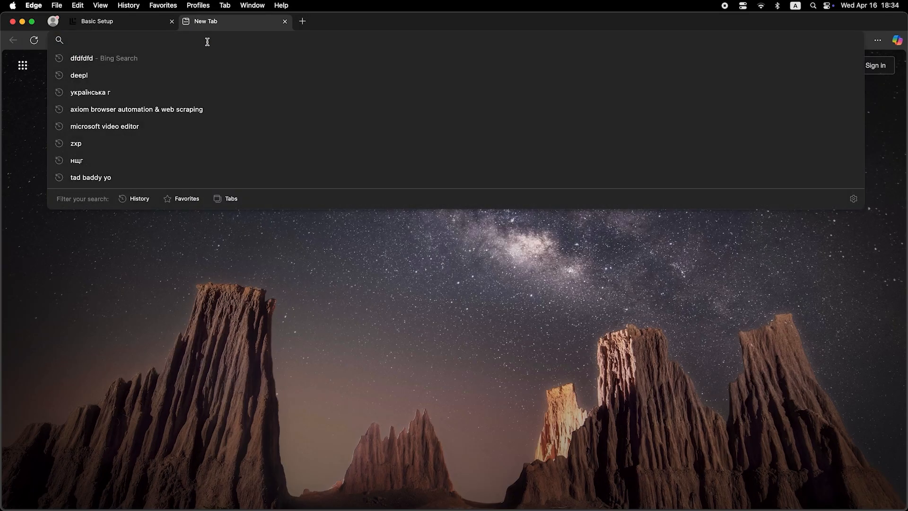
type("dfdfdfdf")
key("Return")
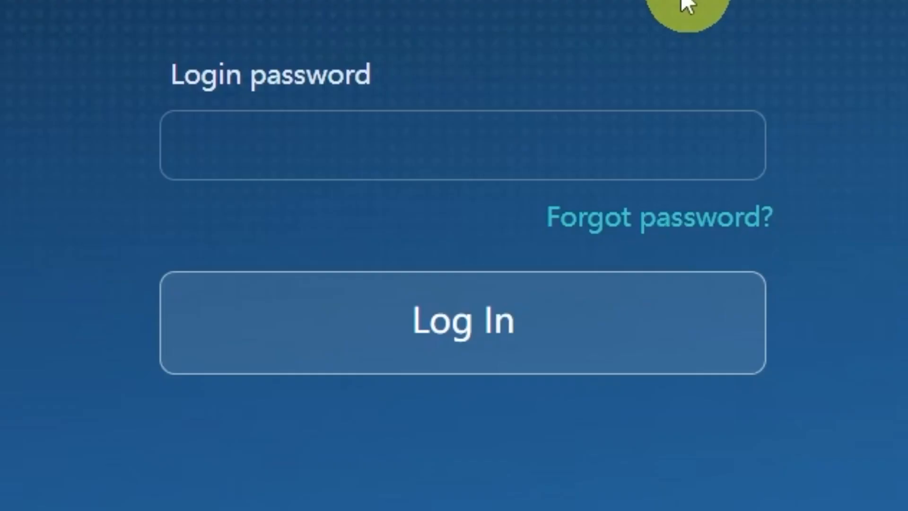
left_click(608, 156)
type("••••••••••")
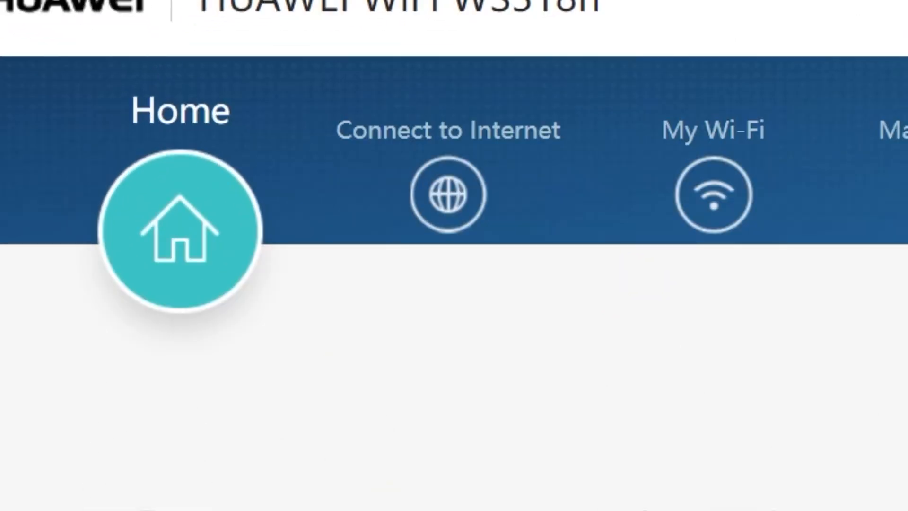
- Set Connect to Internet's MAC clone to PC MAC address, save, and return Home
left_click(468, 230)
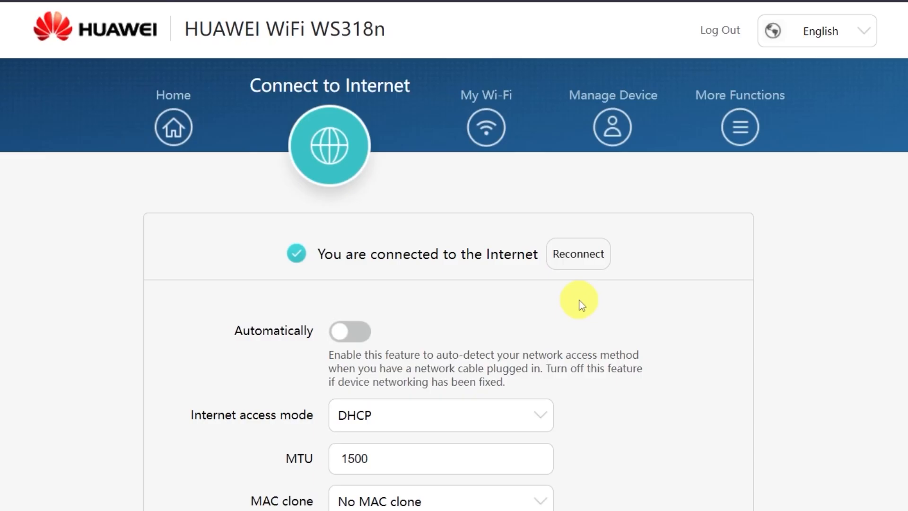
scroll(618, 330, "down", 3)
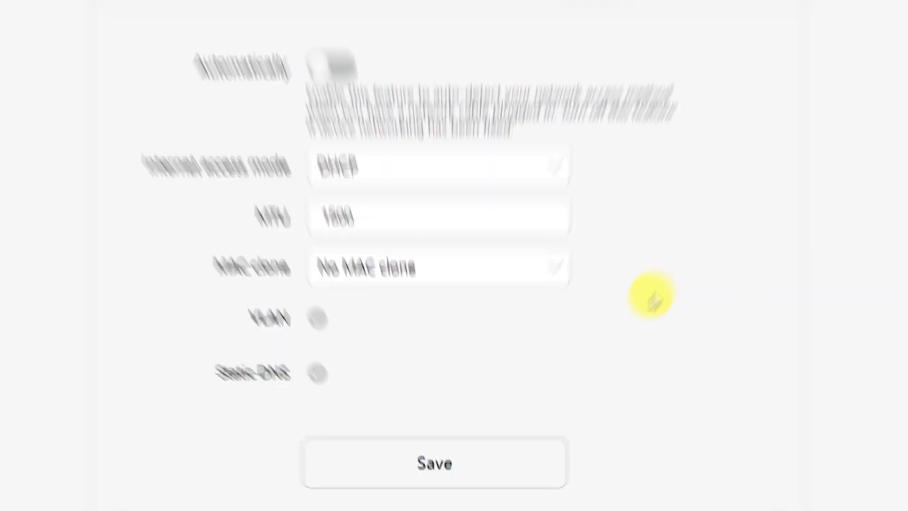
left_click(582, 179)
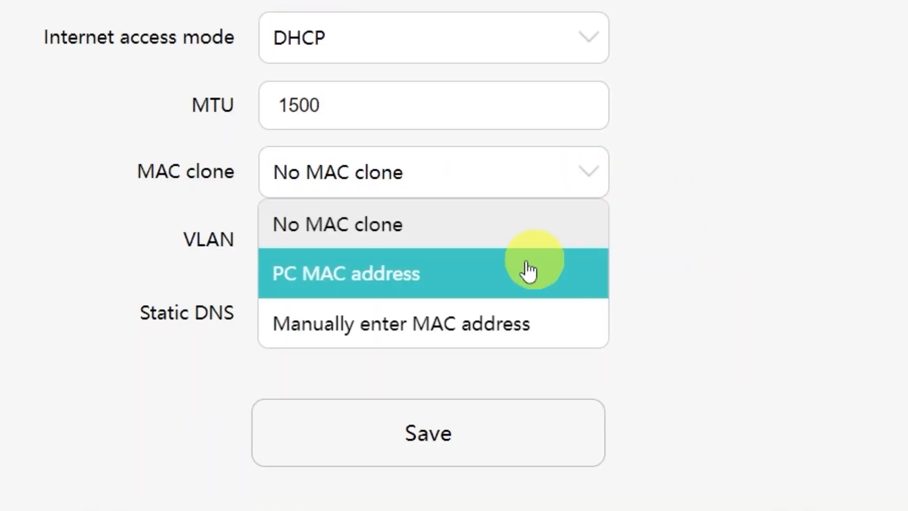
left_click(438, 289)
left_click(461, 437)
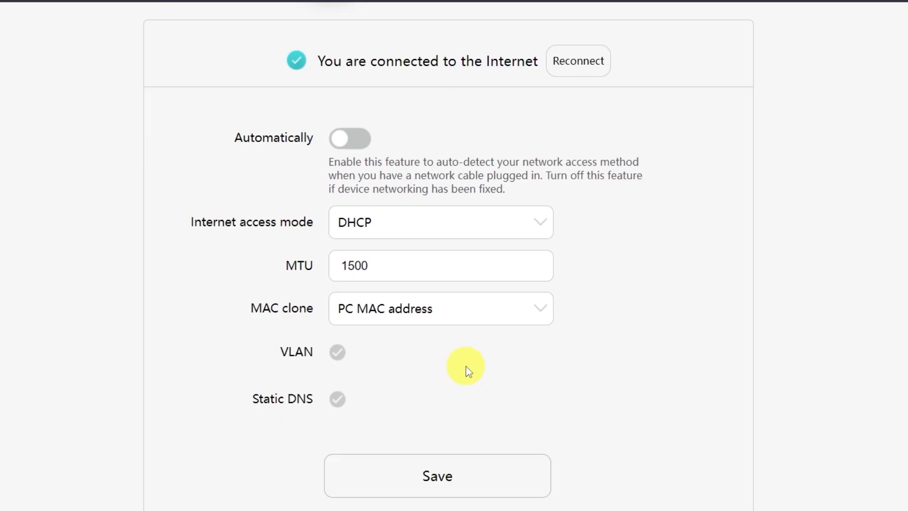
scroll(466, 365, "up", 5)
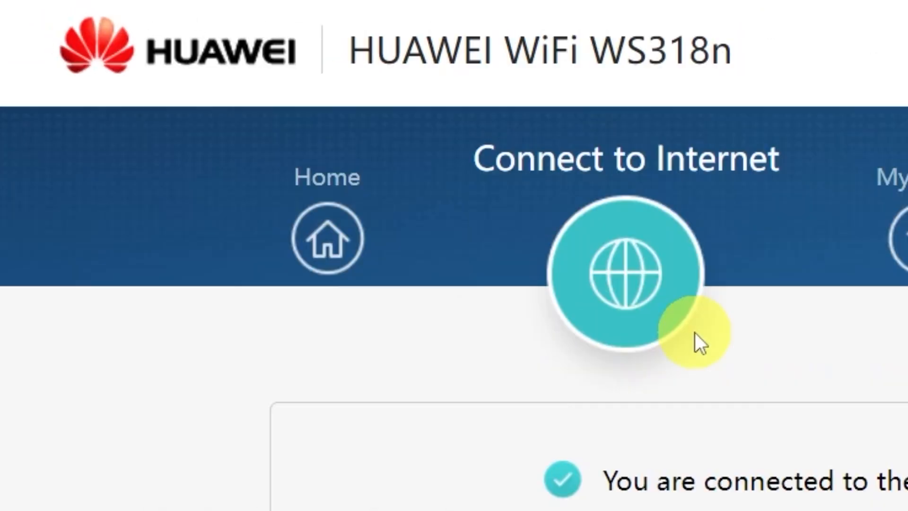
left_click(346, 238)
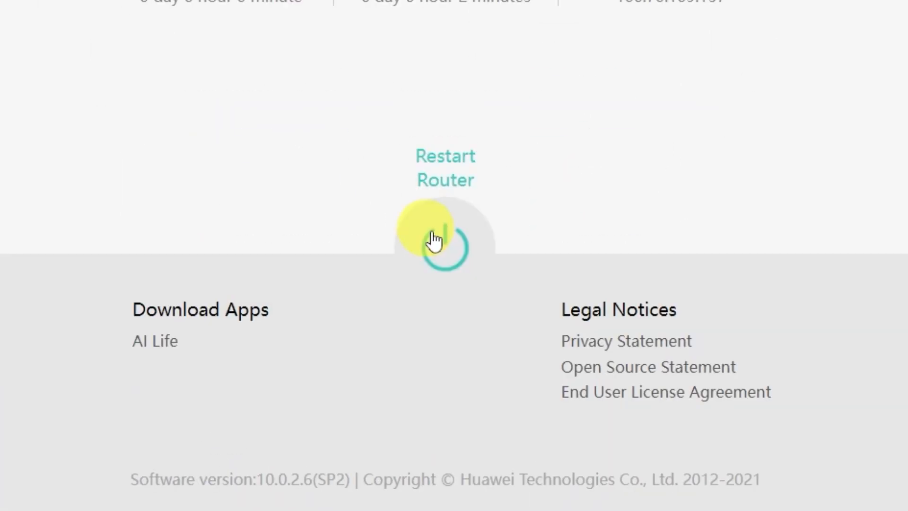
- Restart the router, then search dfdfdfd in the browser to test the connection
left_click(433, 240)
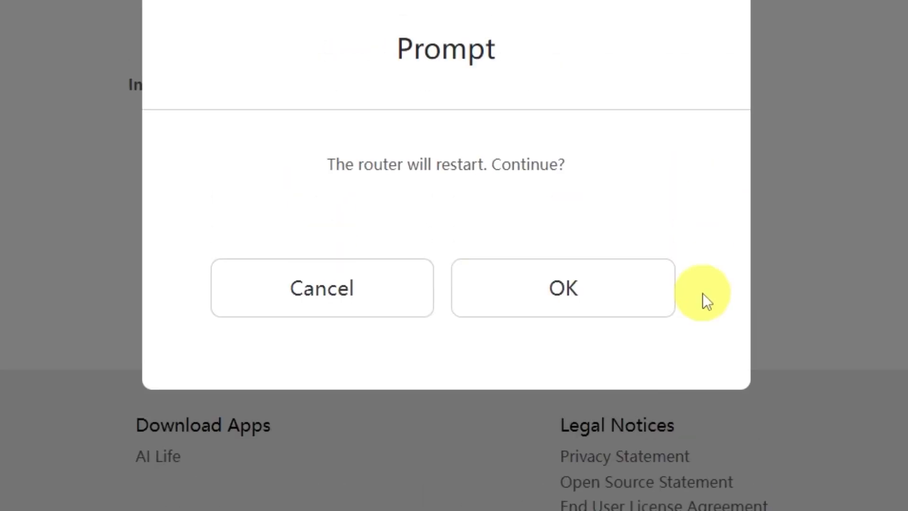
left_click(614, 297)
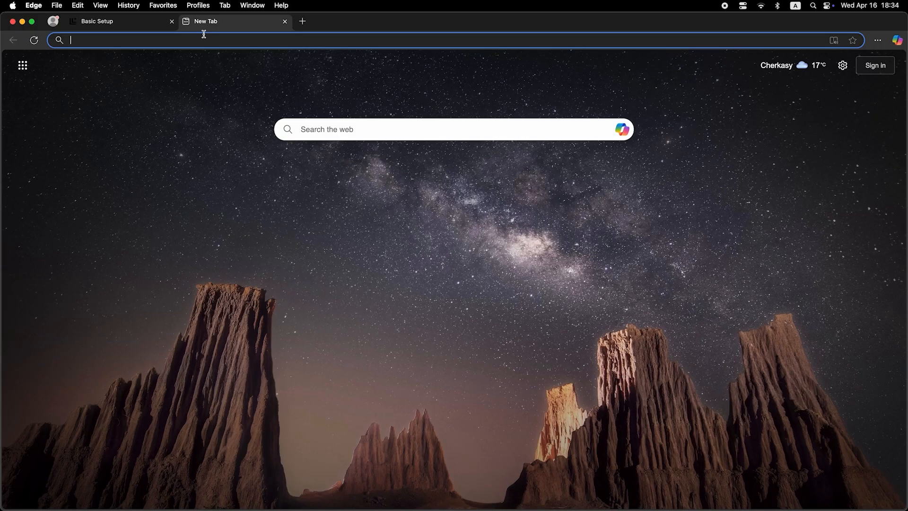
left_click(207, 41)
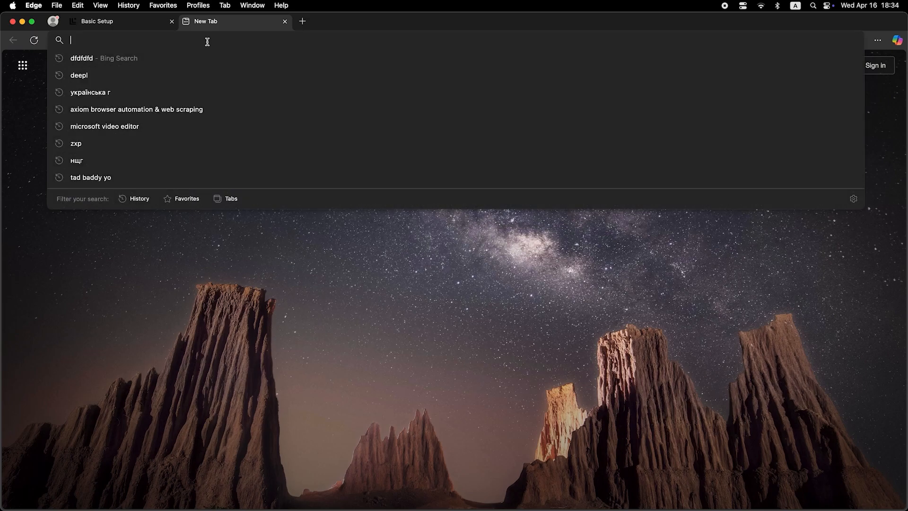
type("dfdfdfdf")
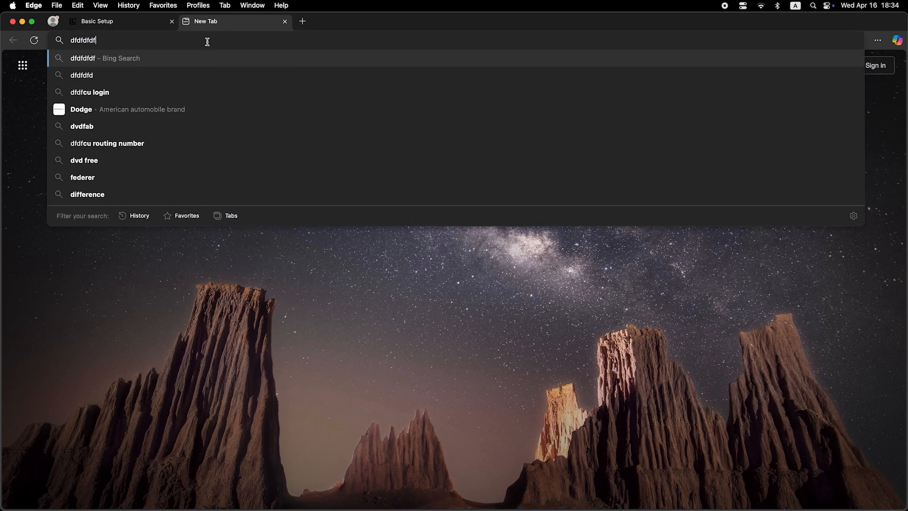
key("Return")
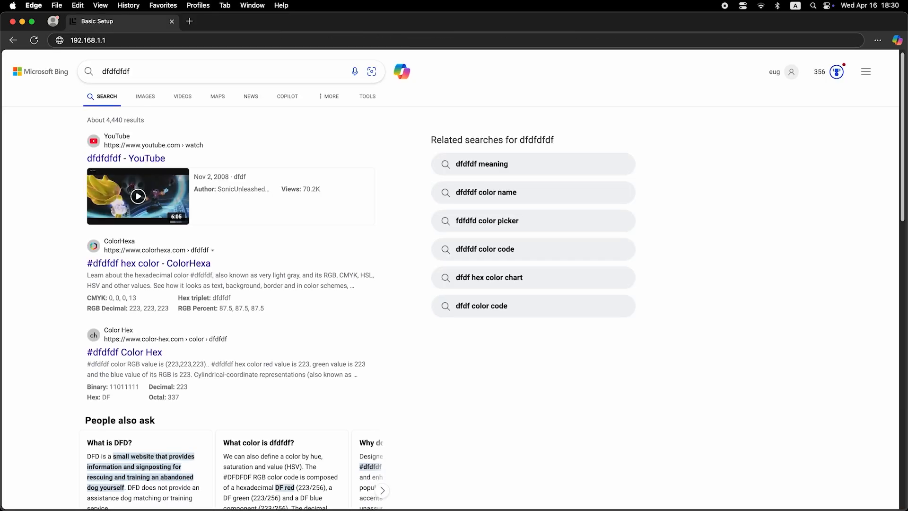